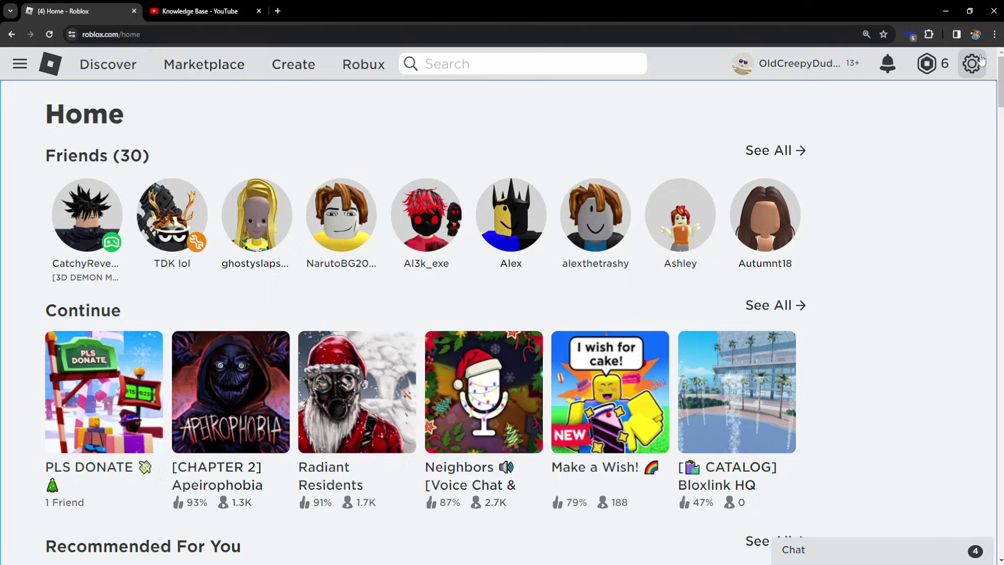
Bring up Chrome's three-dot main menu over the Roblox home page.
left_click(994, 36)
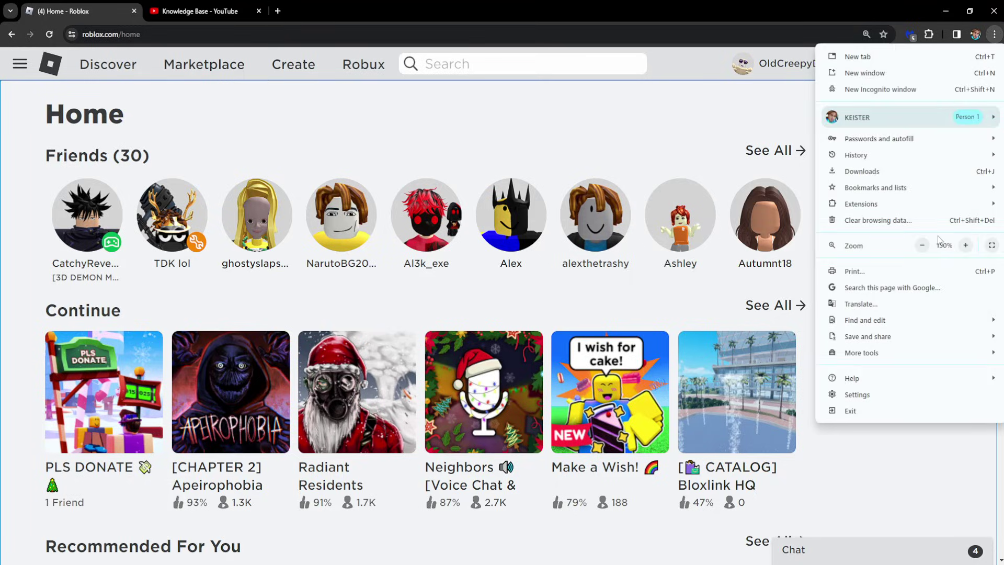
Go to Chrome Settings and show the Privacy and security section.
left_click(857, 394)
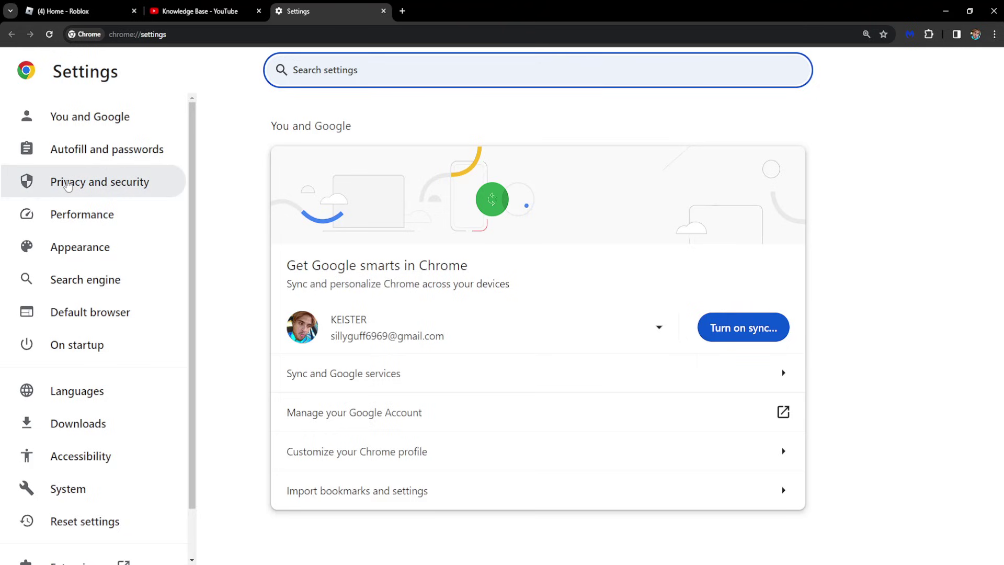
left_click(87, 190)
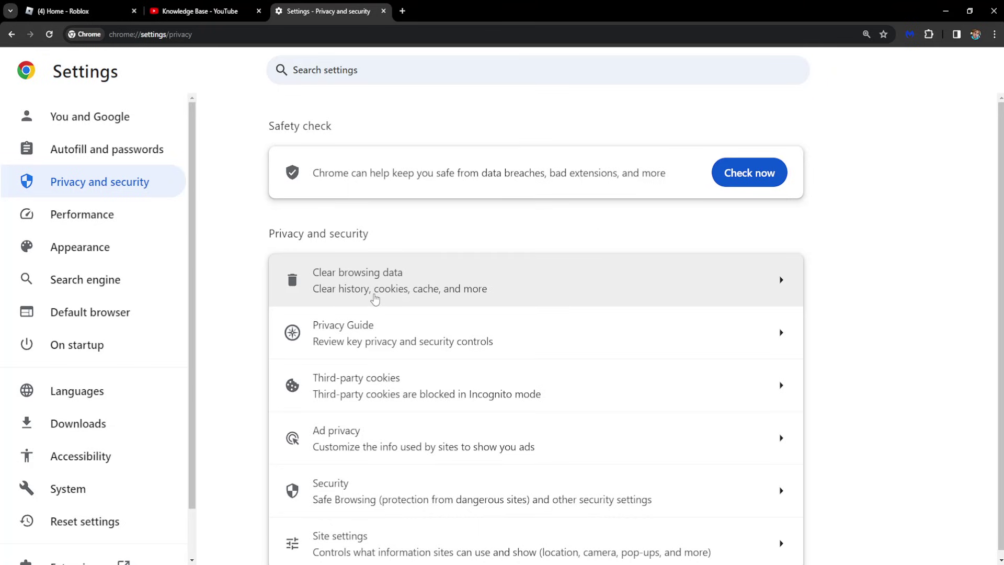
Clear all-time history, cookies and site data, and cached images and files.
left_click(482, 294)
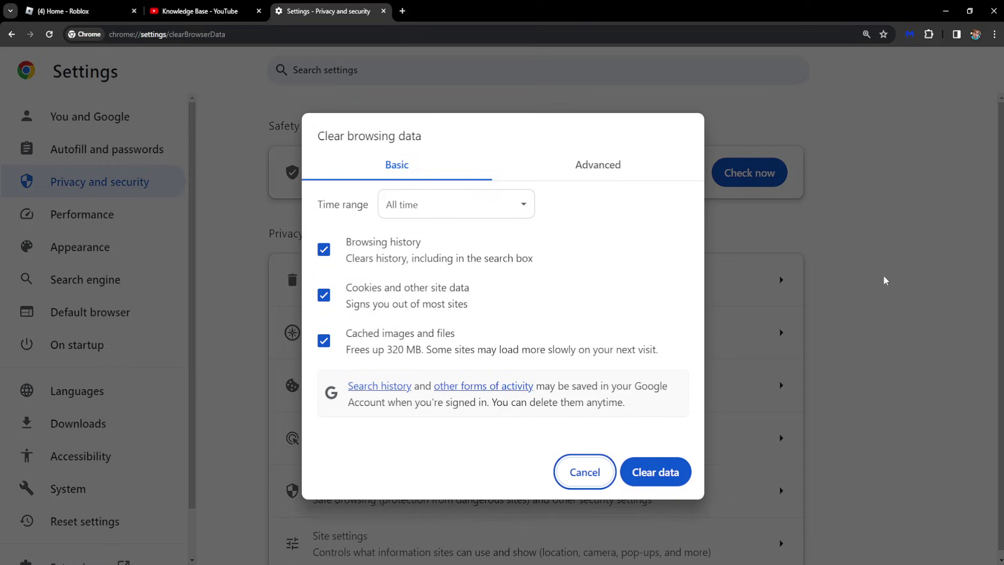
left_click(636, 467)
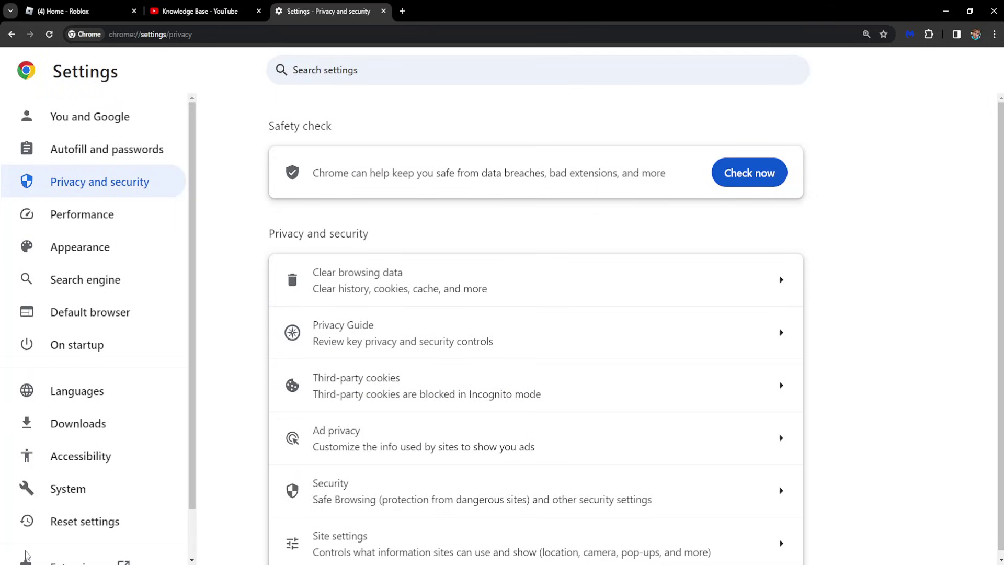
Launch the Windows Run box from search and move it to the screen centre.
left_click(47, 558)
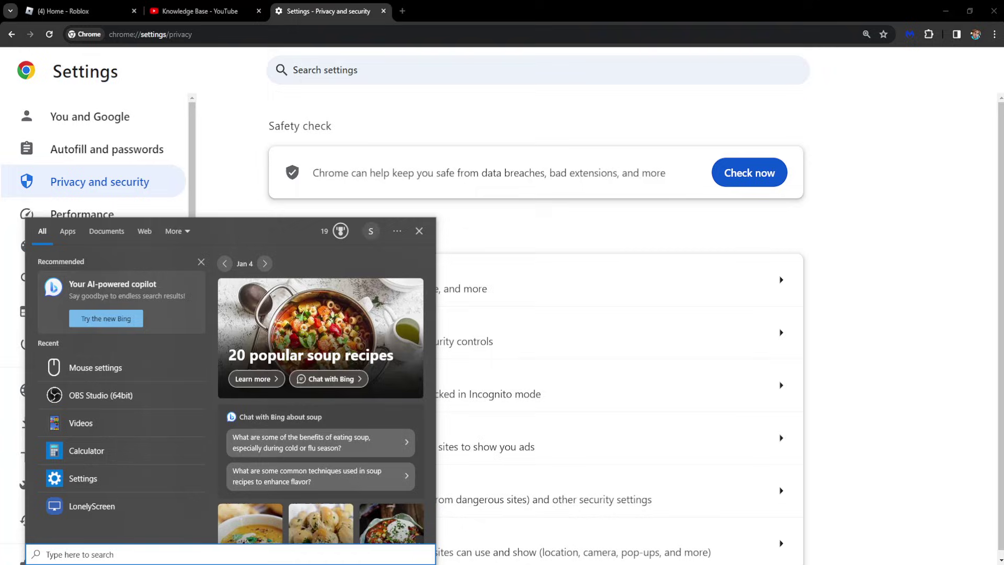
type("run")
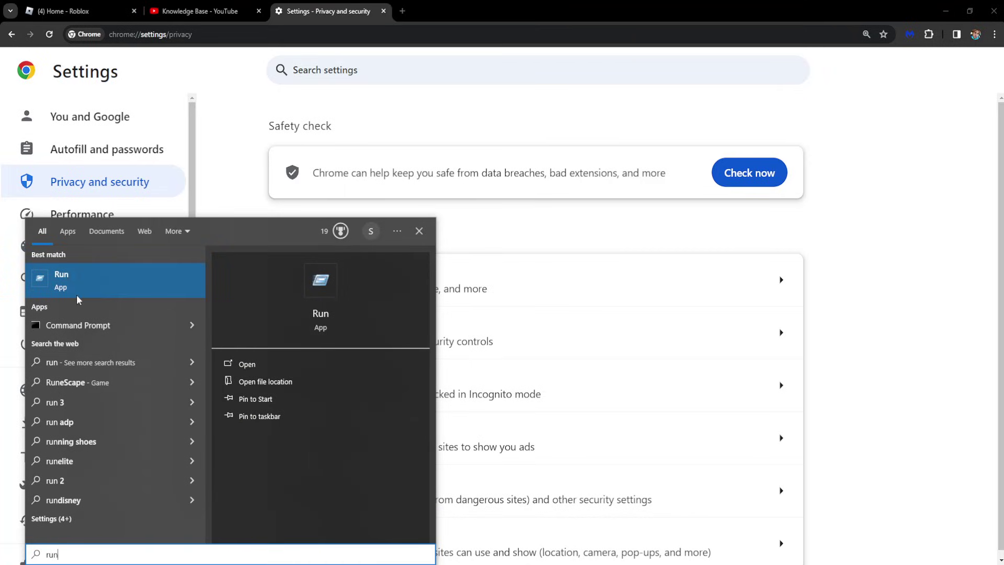
left_click(102, 284)
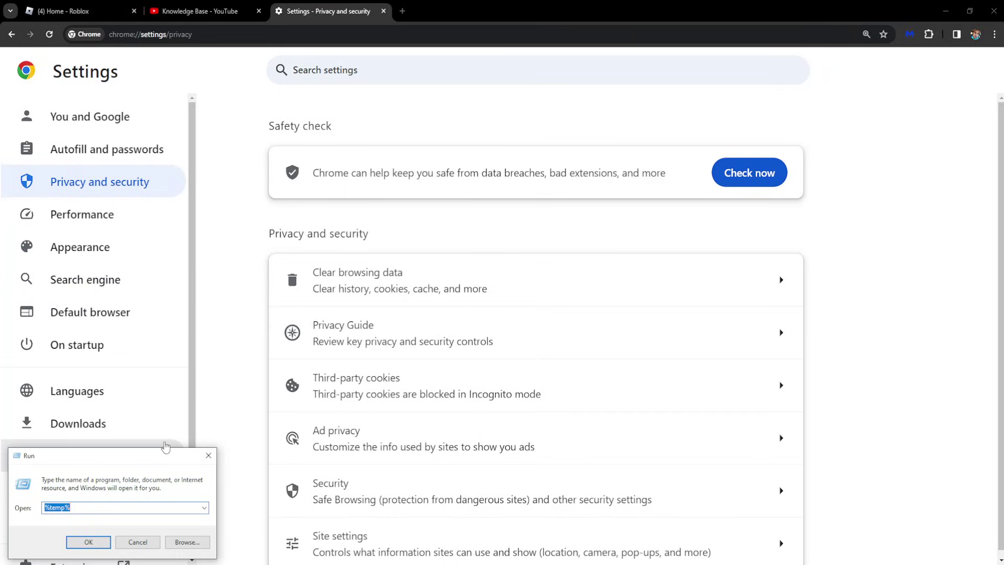
mouse_move(154, 457)
left_mouse_down()
mouse_move(437, 197)
mouse_move(427, 195)
left_mouse_up()
Replace %temp% with %localappdata% and run it to show the Local AppData folder.
left_click(383, 238)
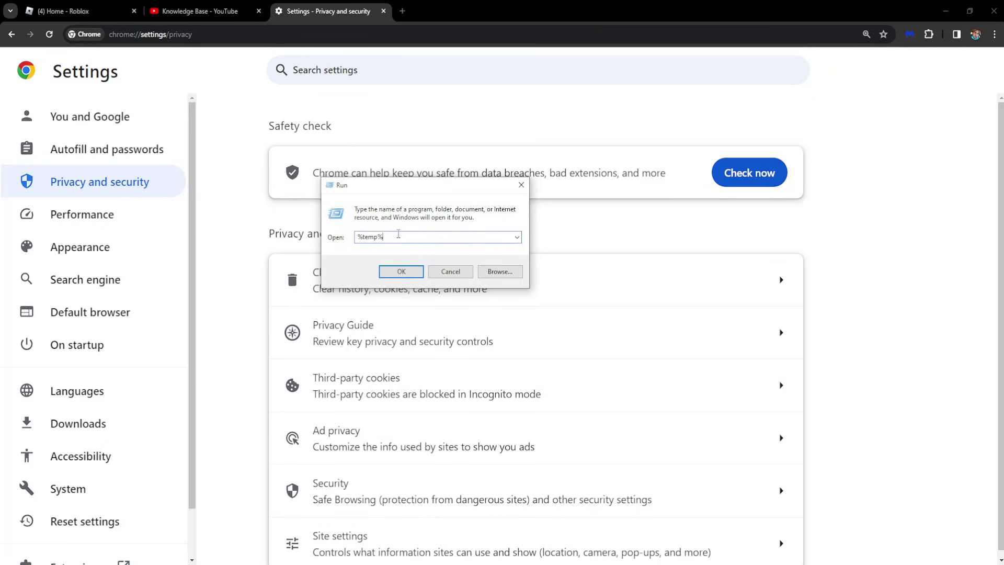
left_click_drag(382, 236, 362, 238)
key("BackSpace")
type("localappdata")
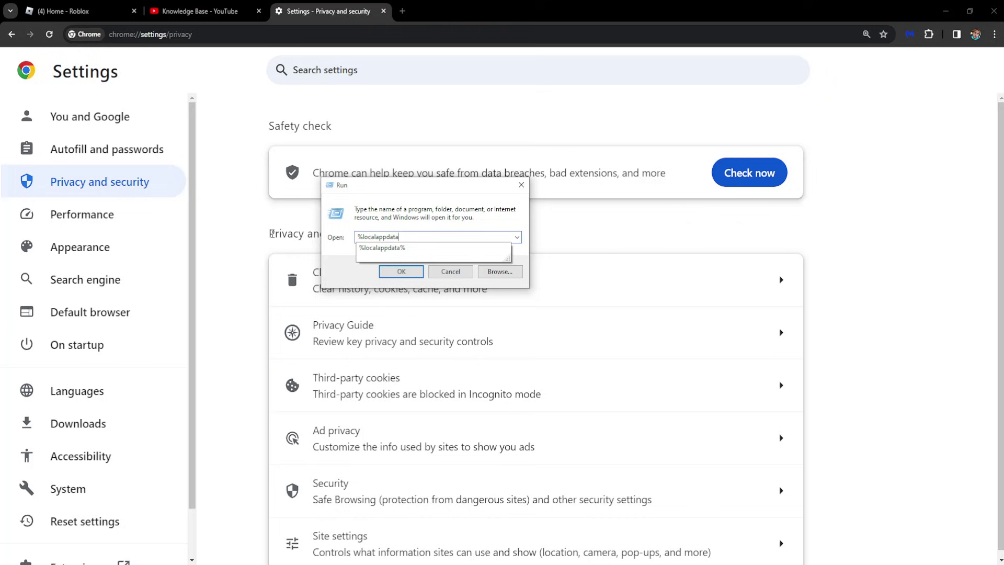
type("%")
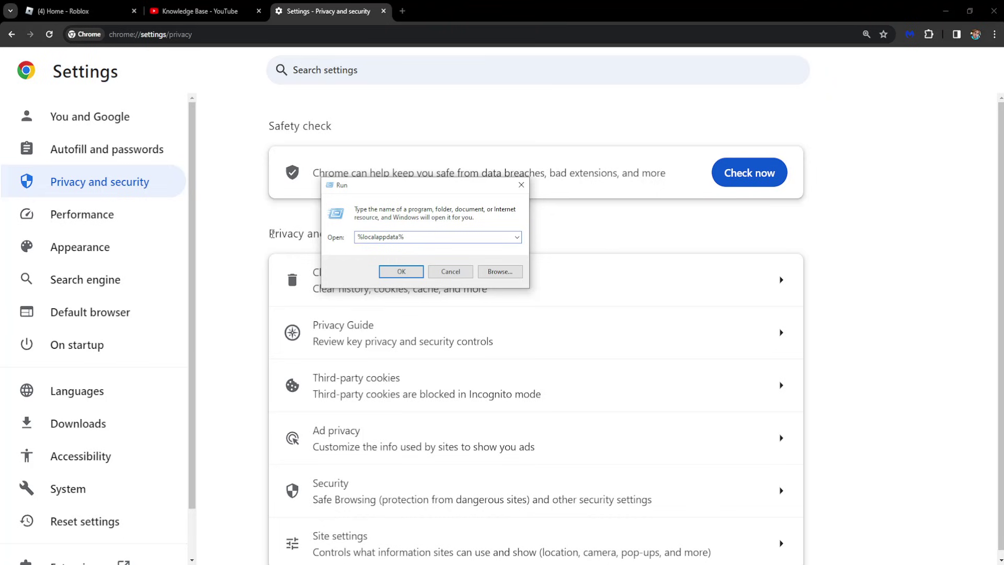
key("Return")
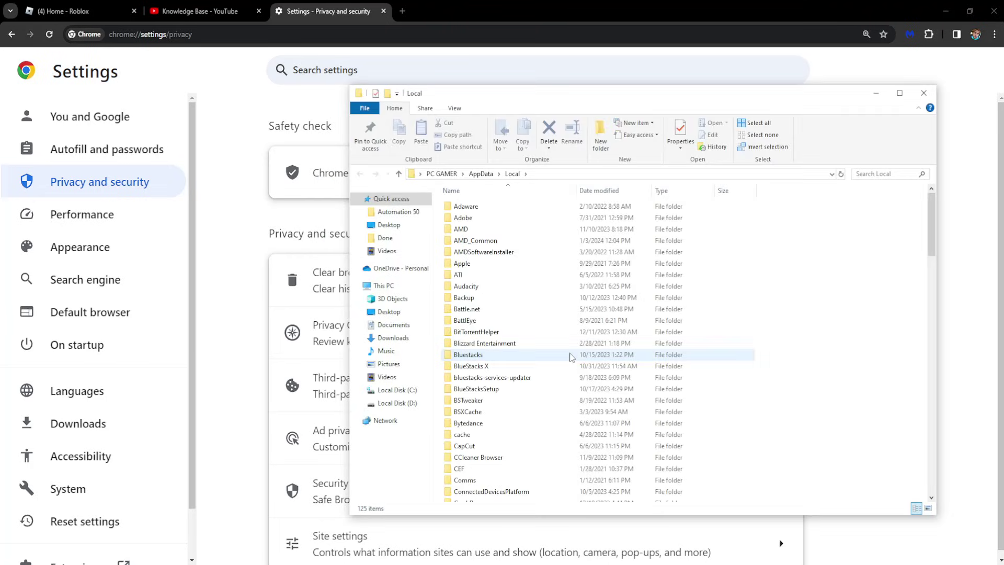
Locate the Roblox folder in AppData\Local, delete it, and close File Explorer.
left_click(490, 320)
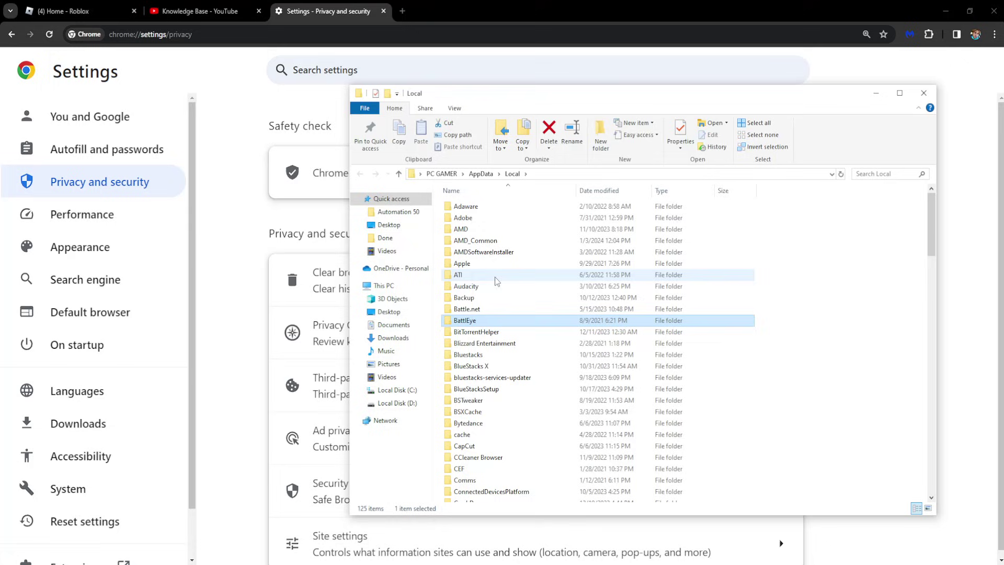
key("r")
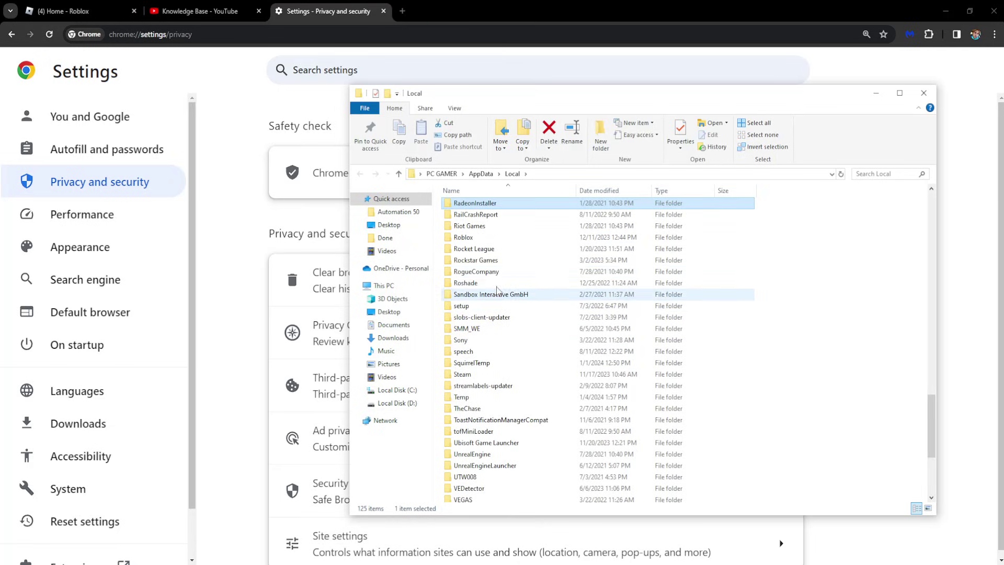
key("Down")
key("Down")
key("Down")
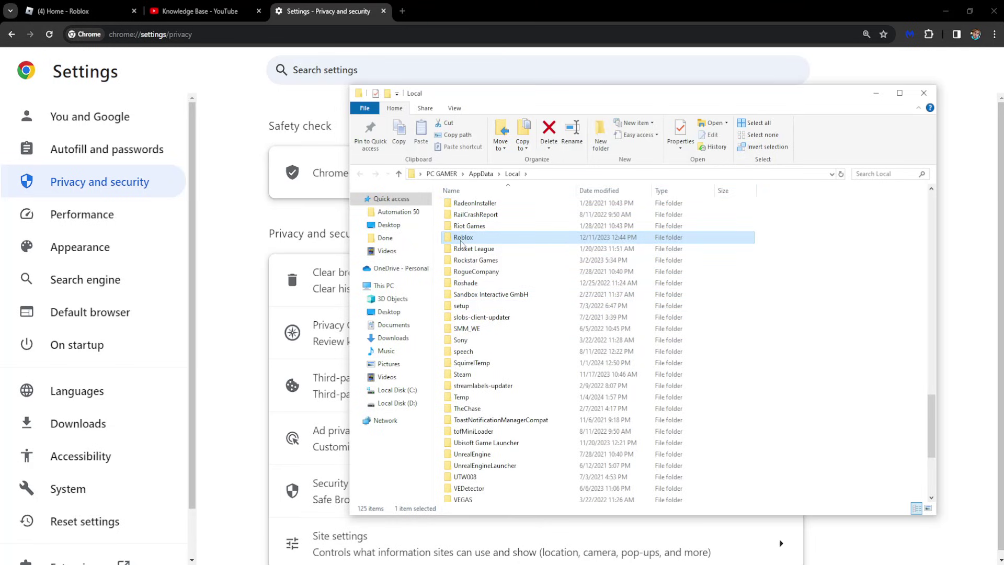
right_click(462, 237)
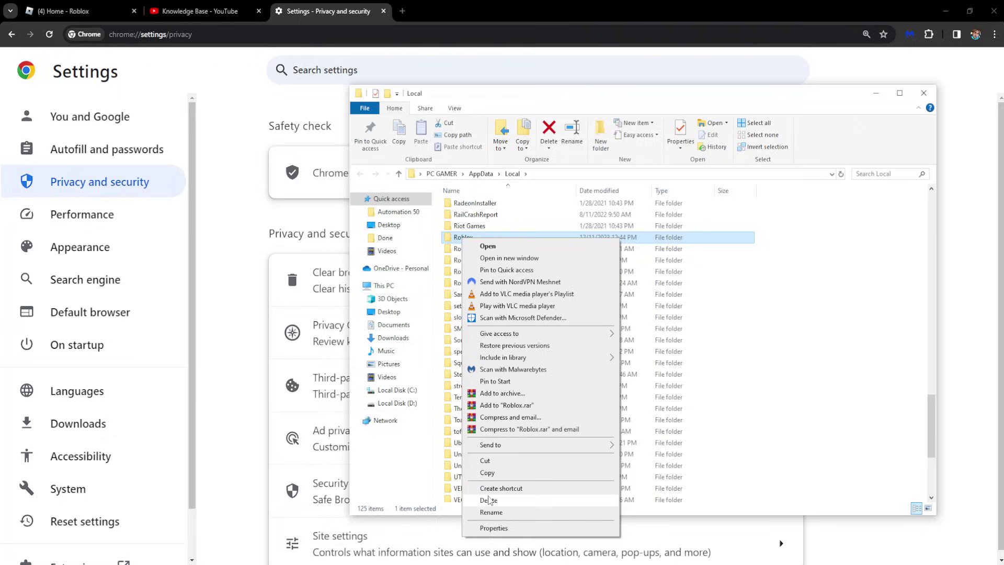
left_click(488, 501)
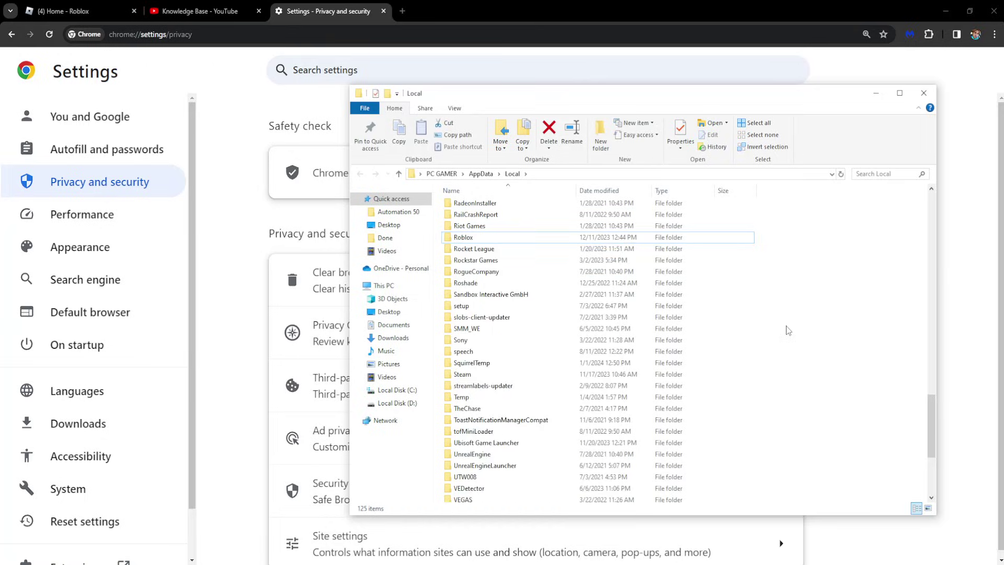
left_click(923, 92)
Briefly show the Start menu's power options, then dismiss the Start menu.
key("super")
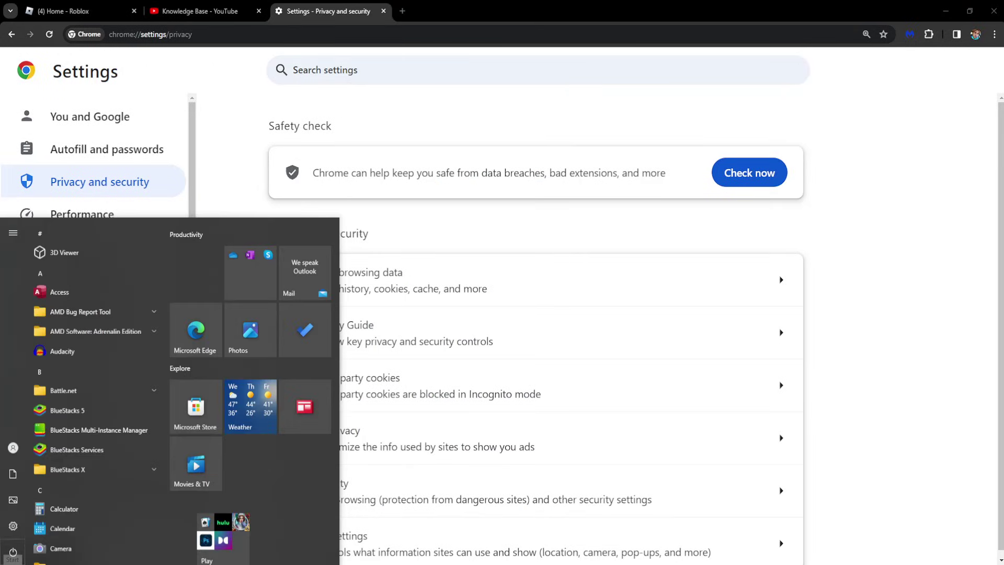
left_click(13, 552)
key("Escape")
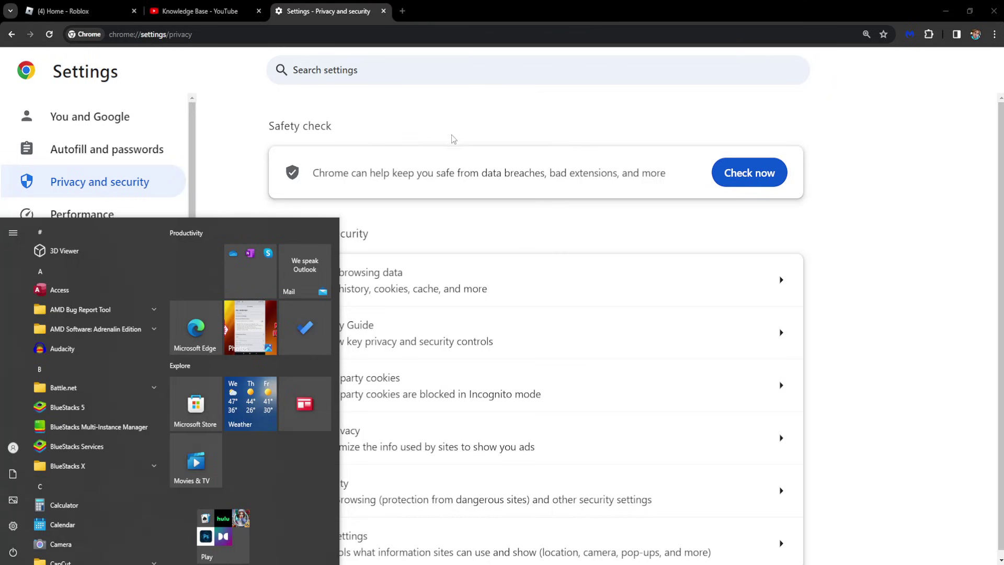
key("Escape")
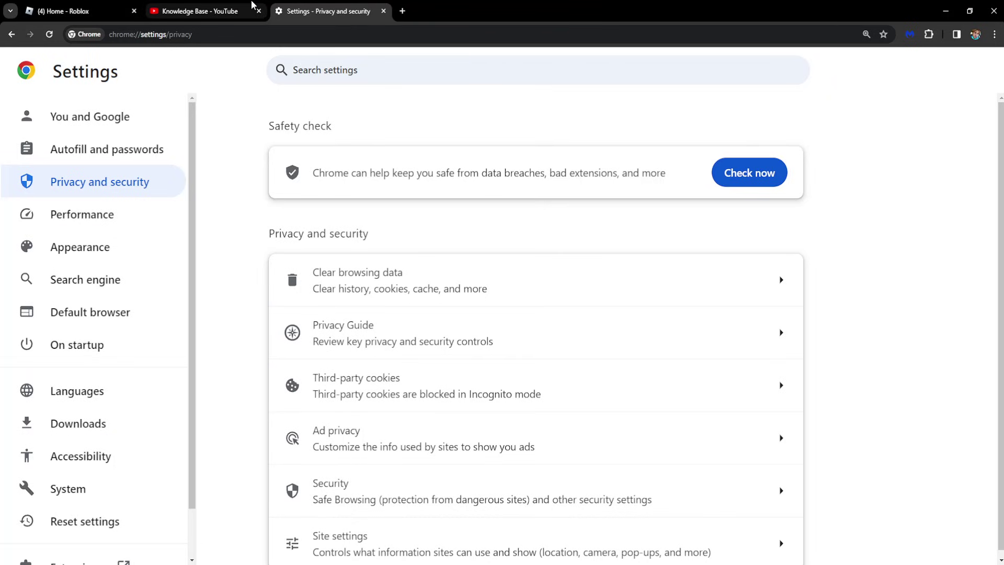
Return to the Roblox home tab and close the Chrome settings tab.
left_click(106, 9)
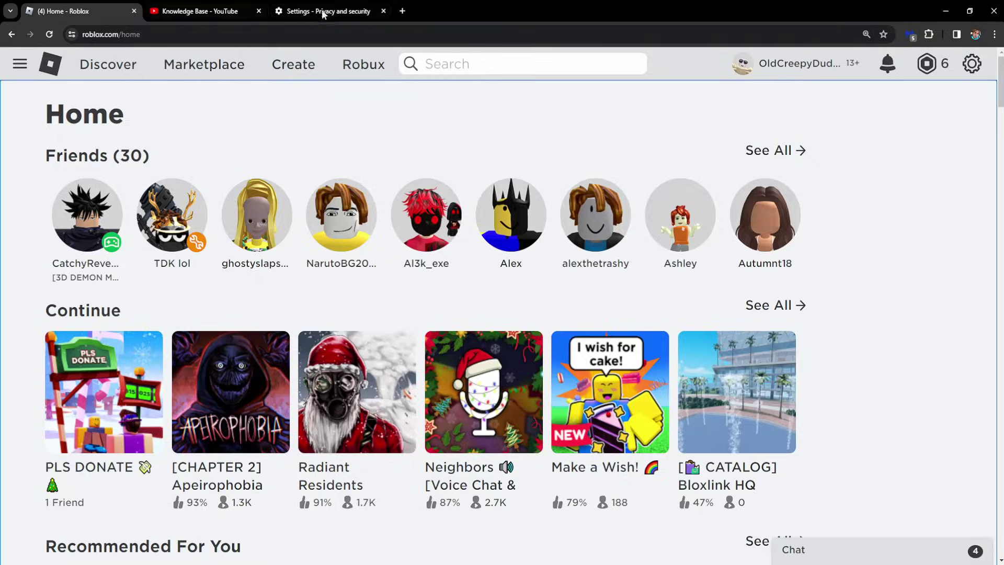
left_click(383, 12)
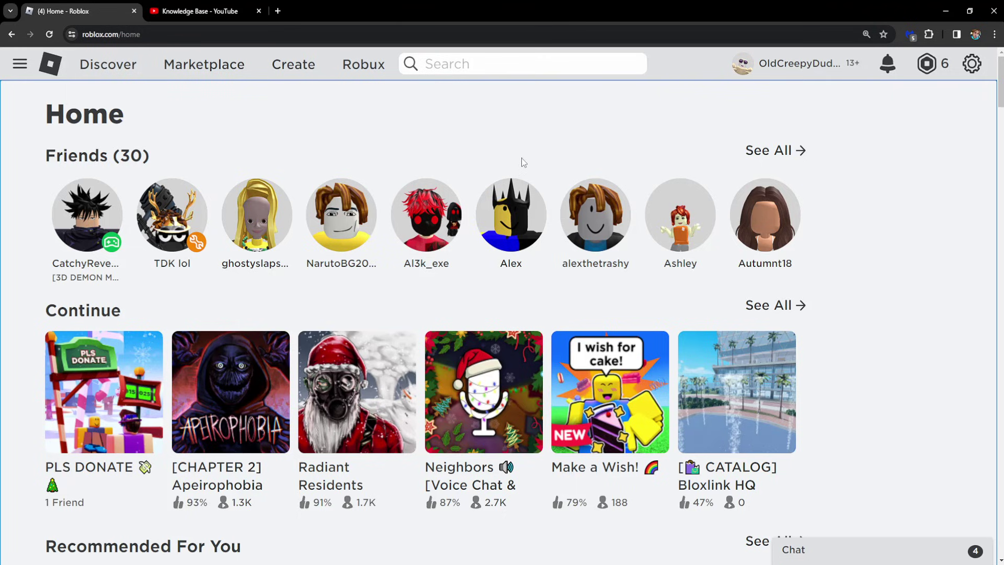